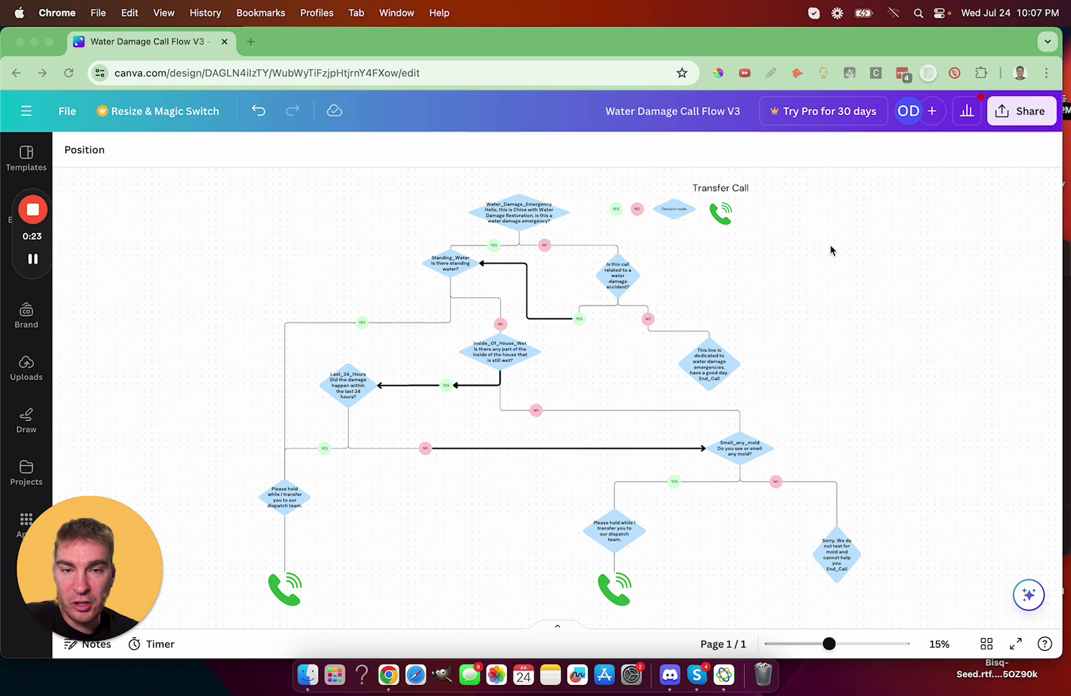
Step: Zoom the flowchart to about 19% and inspect the arrow leading to Standing_Water
{"action": "scroll", "coordinate": [538, 259], "scroll_direction": "up", "scroll_amount": 1}
{"action": "mouse_move", "coordinate": [830, 643]}
{"action": "left_mouse_down"}
{"action": "mouse_move", "coordinate": [853, 643]}
{"action": "mouse_move", "coordinate": [820, 643]}
{"action": "mouse_move", "coordinate": [836, 640]}
{"action": "left_mouse_up"}
{"action": "left_click", "coordinate": [570, 301]}
{"action": "scroll", "coordinate": [571, 373], "scroll_direction": "up", "scroll_amount": 4}
{"action": "left_click", "coordinate": [386, 241]}
Step: Scroll through the standing-water, wet-house, 24-hour and mold branches to the transfer and end-call outcomes
{"action": "scroll", "coordinate": [553, 355], "scroll_direction": "down", "scroll_amount": 3}
{"action": "scroll", "coordinate": [578, 288], "scroll_direction": "down", "scroll_amount": 1}
{"action": "scroll", "coordinate": [560, 462], "scroll_direction": "down", "scroll_amount": 5}
{"action": "scroll", "coordinate": [467, 398], "scroll_direction": "up", "scroll_amount": 6}
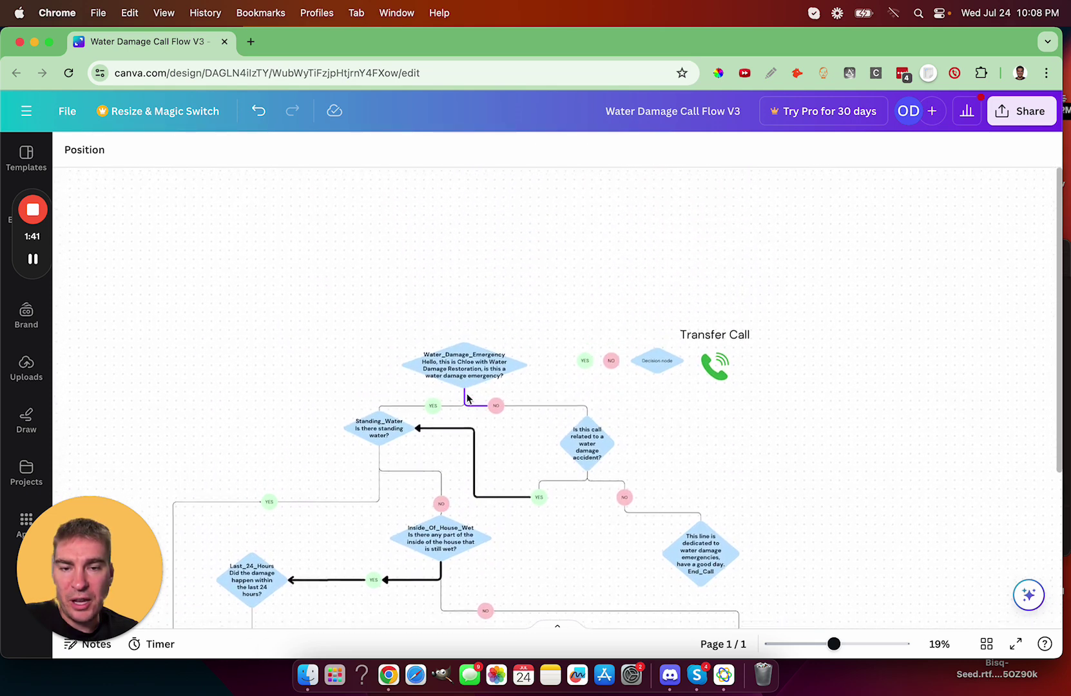
{"action": "scroll", "coordinate": [467, 399], "scroll_direction": "left", "scroll_amount": 2}
{"action": "scroll", "coordinate": [569, 440], "scroll_direction": "down", "scroll_amount": 2}
{"action": "scroll", "coordinate": [570, 441], "scroll_direction": "left", "scroll_amount": 1}
{"action": "left_click", "coordinate": [955, 73]}
{"action": "key", "text": "super+v"}
{"action": "key", "text": "super+z"}
{"action": "left_click", "coordinate": [1001, 238]}
{"action": "left_click", "coordinate": [954, 72]}
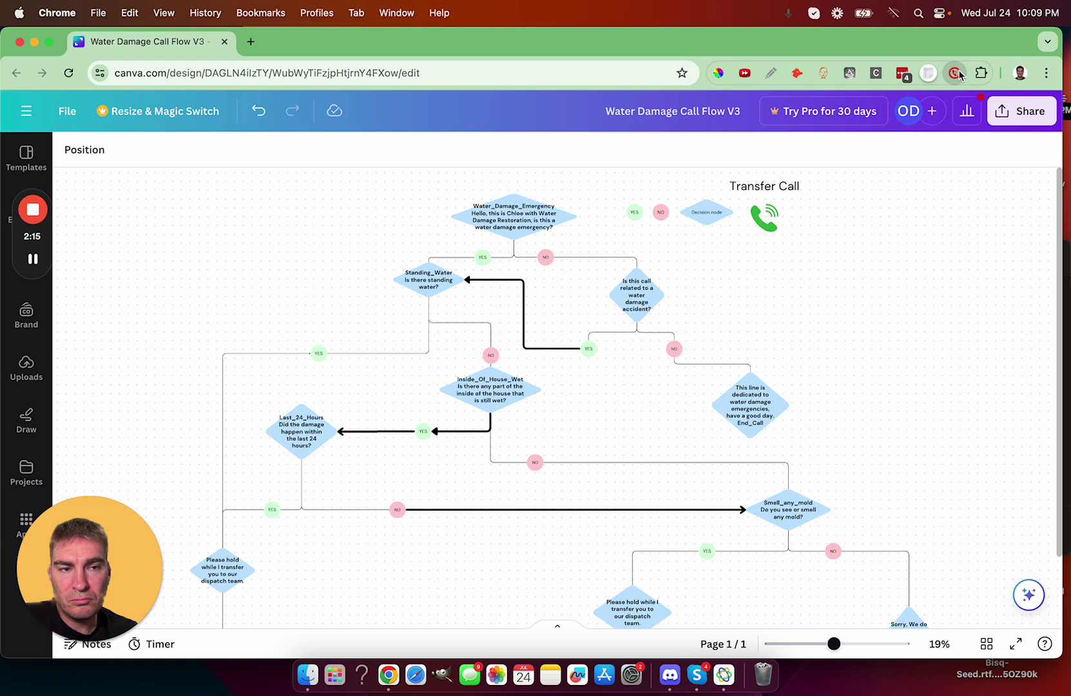
{"action": "left_click", "coordinate": [1000, 304]}
{"action": "left_click", "coordinate": [955, 73]}
{"action": "left_click", "coordinate": [999, 221]}
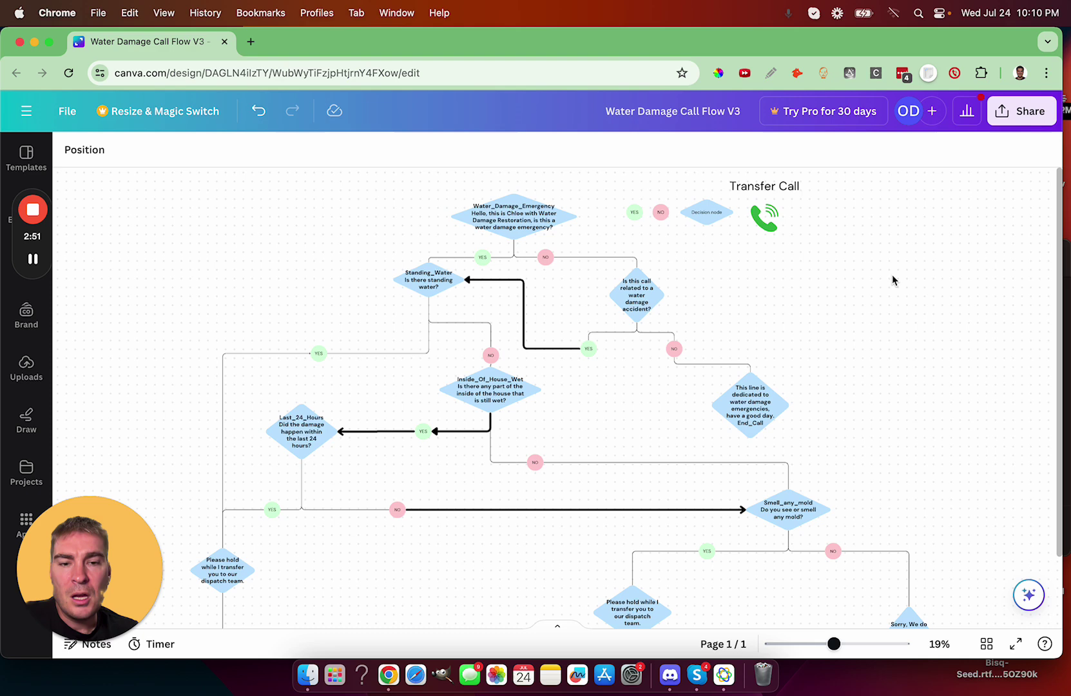
{"action": "scroll", "coordinate": [892, 275], "scroll_direction": "down", "scroll_amount": 1}
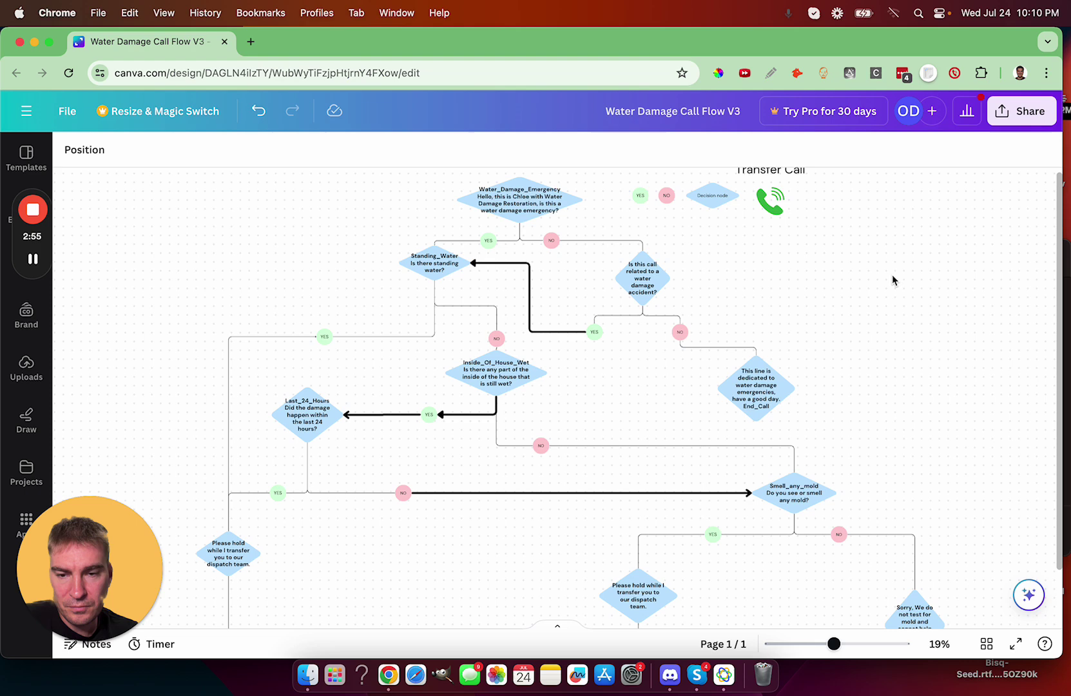
{"action": "left_click", "coordinate": [955, 76]}
{"action": "left_click", "coordinate": [865, 363]}
{"action": "left_click", "coordinate": [1003, 275]}
Step: Paste the test number into the phone dialer and call the voice agent
{"action": "scroll", "coordinate": [931, 319], "scroll_direction": "up", "scroll_amount": 1}
{"action": "left_click", "coordinate": [955, 72]}
{"action": "left_click", "coordinate": [997, 219]}
Step: Scroll down to the 24-hour yes branch's hold-for-dispatch and transfer-call endpoints, then close the dialer
{"action": "scroll", "coordinate": [911, 282], "scroll_direction": "down", "scroll_amount": 3}
{"action": "scroll", "coordinate": [911, 282], "scroll_direction": "down", "scroll_amount": 1}
{"action": "scroll", "coordinate": [911, 282], "scroll_direction": "down", "scroll_amount": 2}
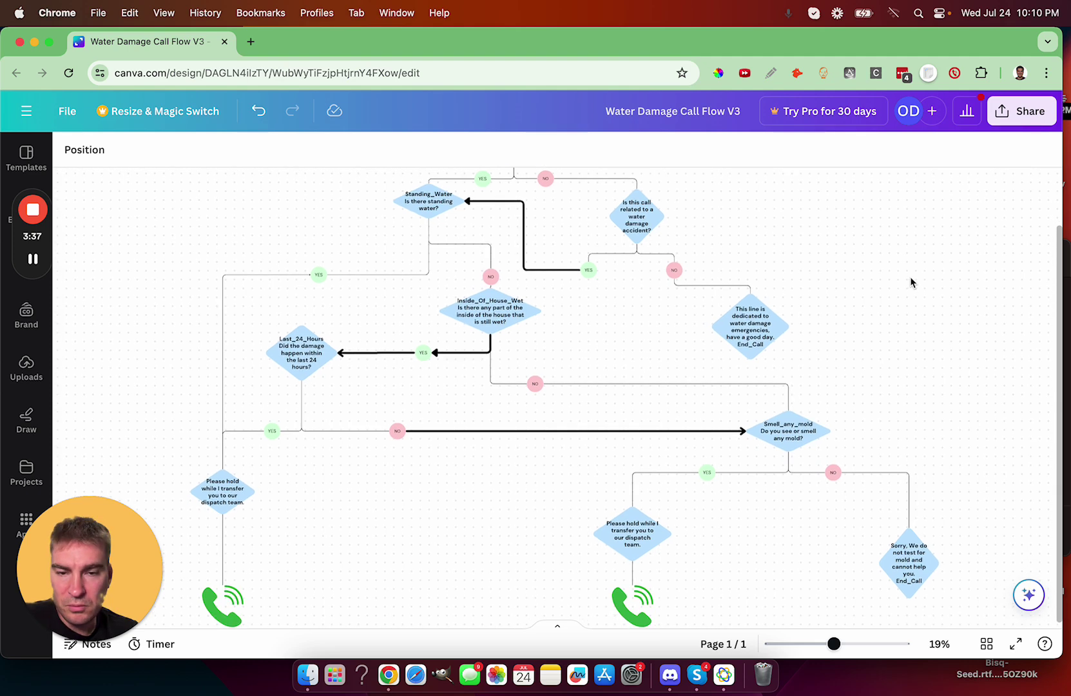
{"action": "scroll", "coordinate": [912, 282], "scroll_direction": "down", "scroll_amount": 1}
{"action": "left_click", "coordinate": [956, 73]}
{"action": "left_click", "coordinate": [997, 298]}
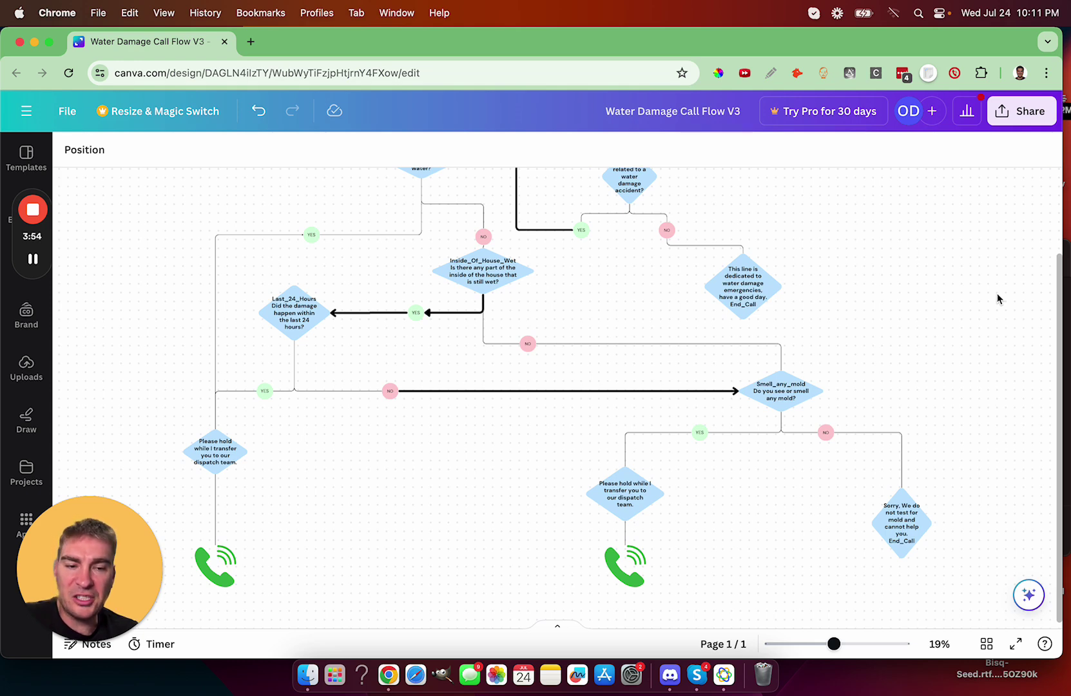
Step: Scroll up to the Water_Damage_Emergency greeting with its yes/no branches and Transfer Call legend
{"action": "scroll", "coordinate": [997, 295], "scroll_direction": "up", "scroll_amount": 3}
{"action": "scroll", "coordinate": [997, 296], "scroll_direction": "up", "scroll_amount": 5}
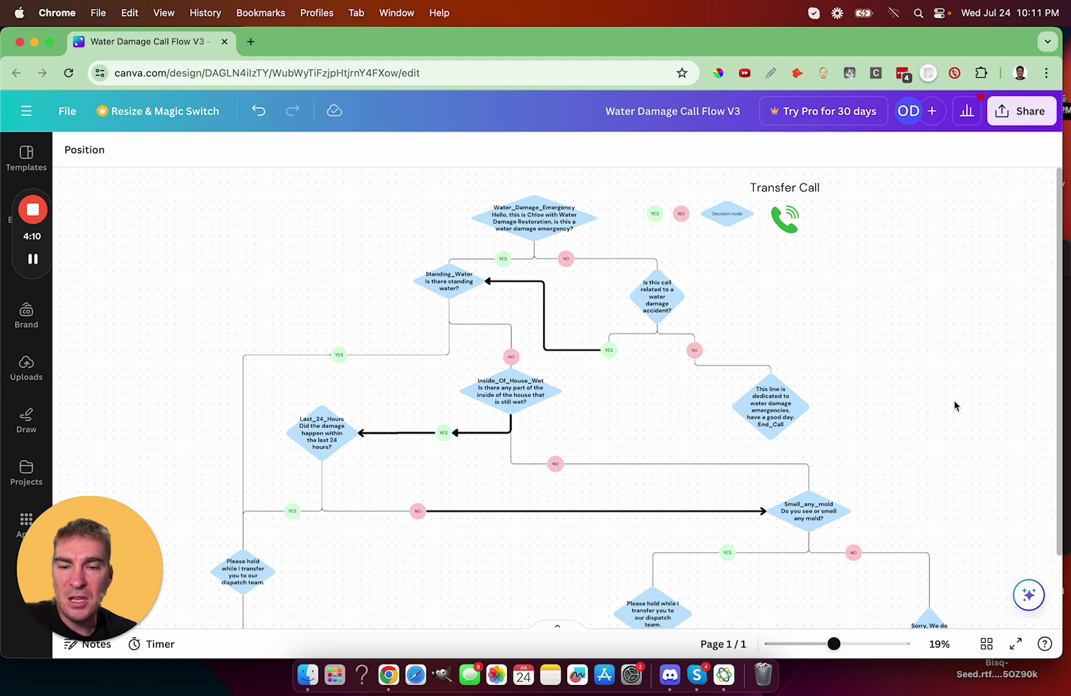